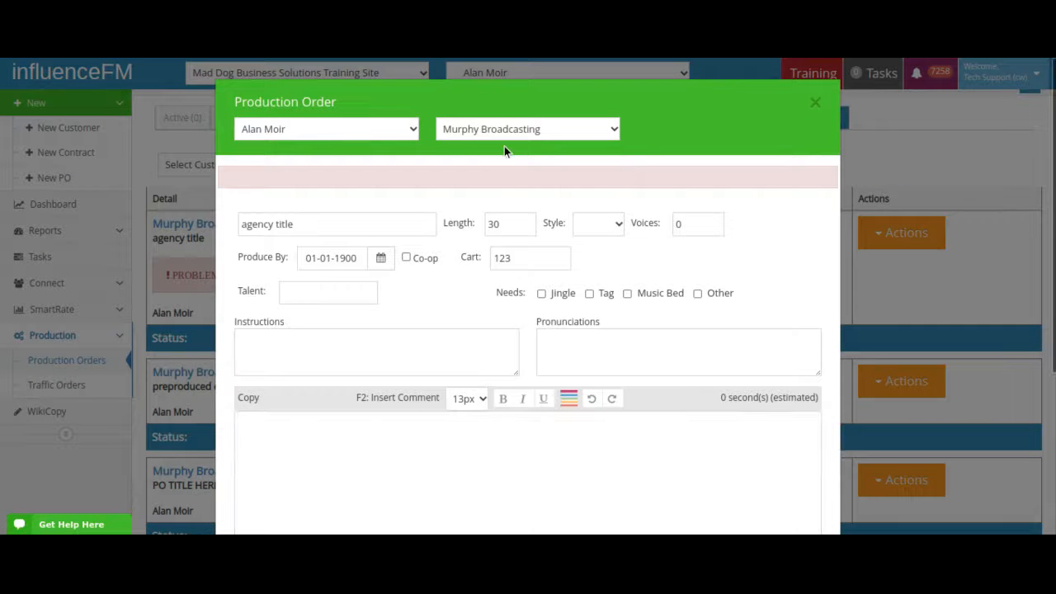
# Review the agency title production order from its title and length details down to the additional instructions and routing action
pyautogui.scroll(-1, 506, 191)
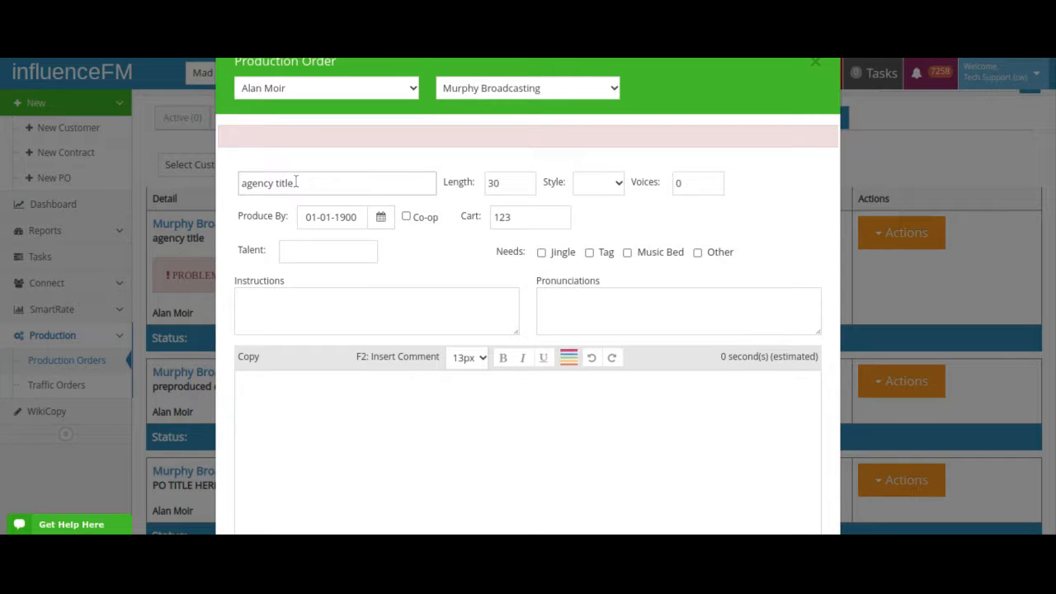
pyautogui.click(616, 187)
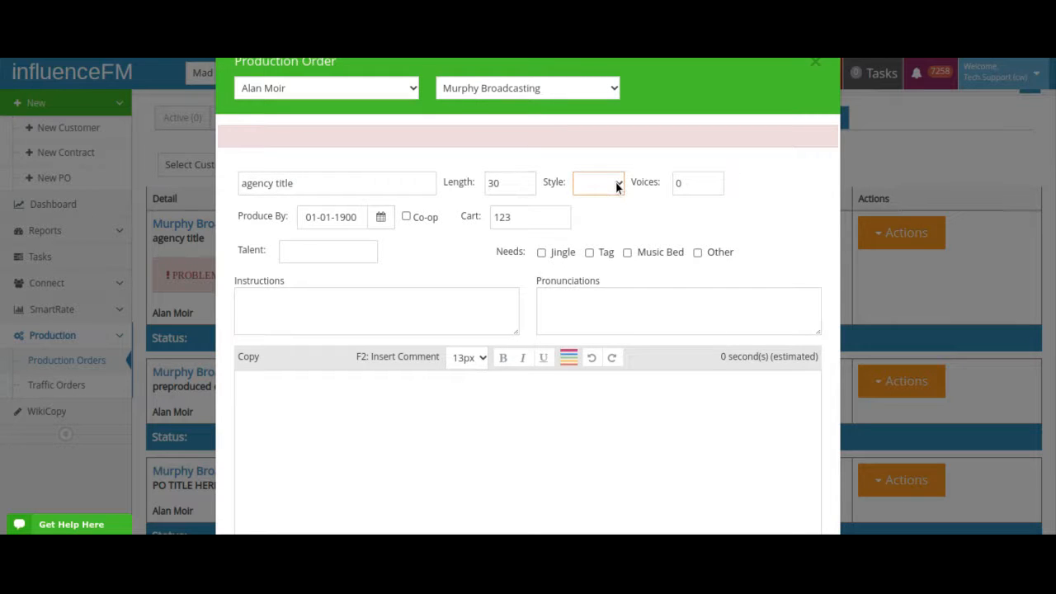
pyautogui.click(687, 158)
pyautogui.scroll(-2, 471, 260)
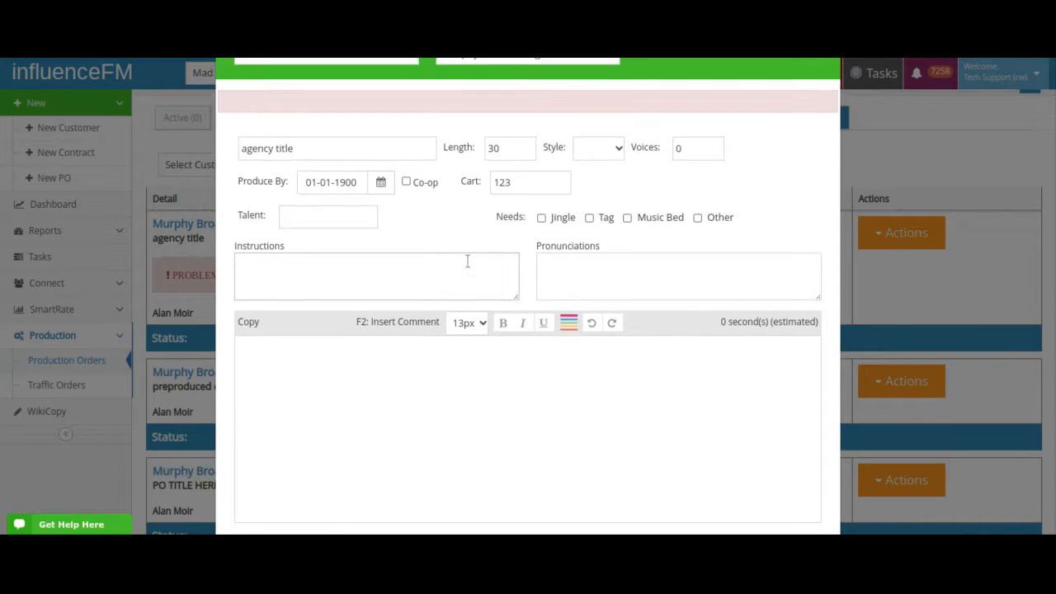
pyautogui.scroll(-3, 452, 289)
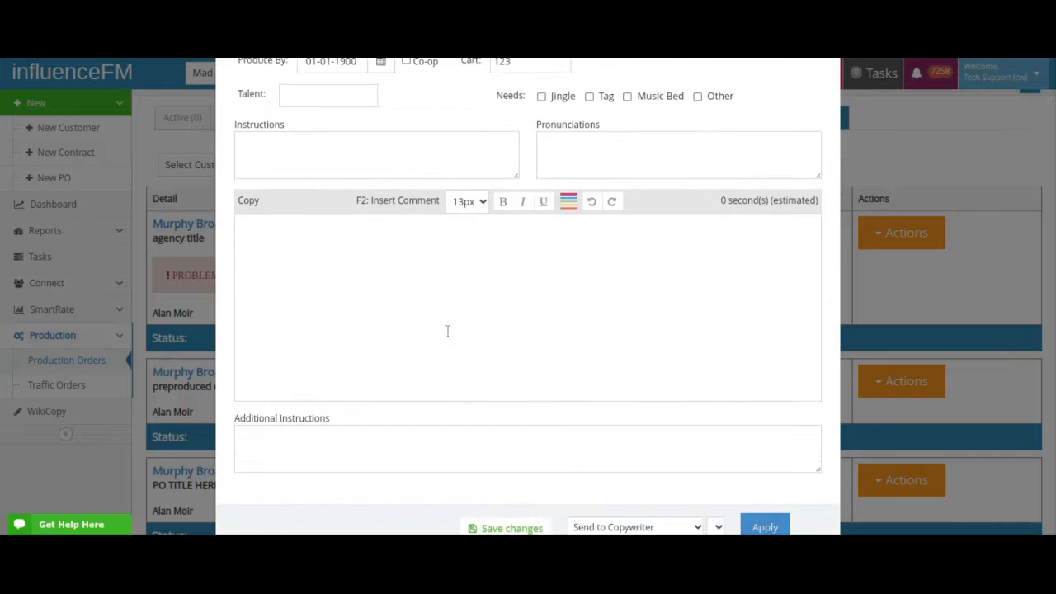
pyautogui.scroll(-2, 363, 296)
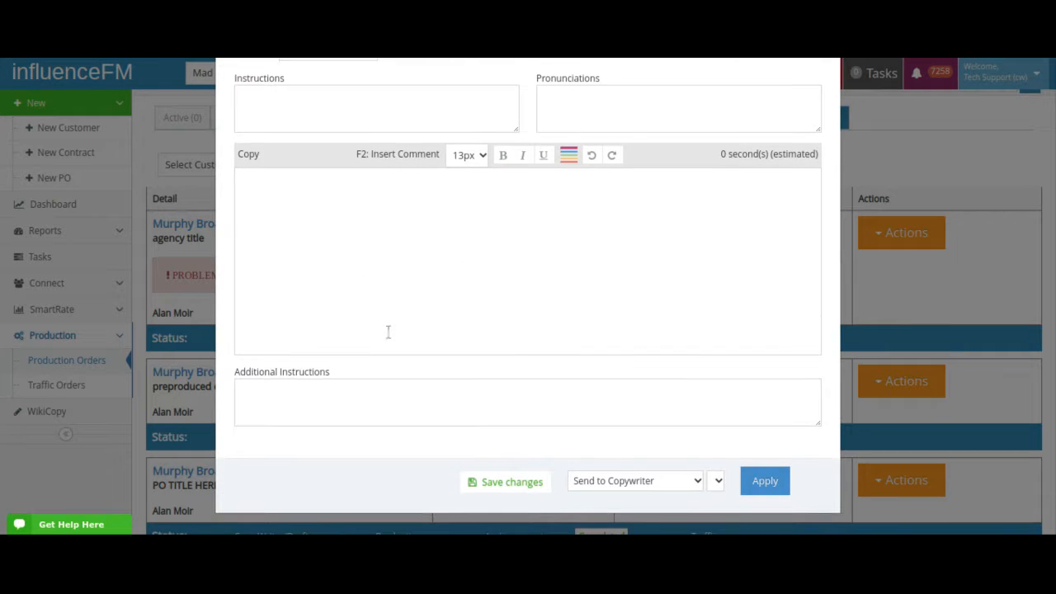
# Try the Send to be Produced routing action on the agency title production order, and close the order
pyautogui.click(699, 483)
pyautogui.click(671, 503)
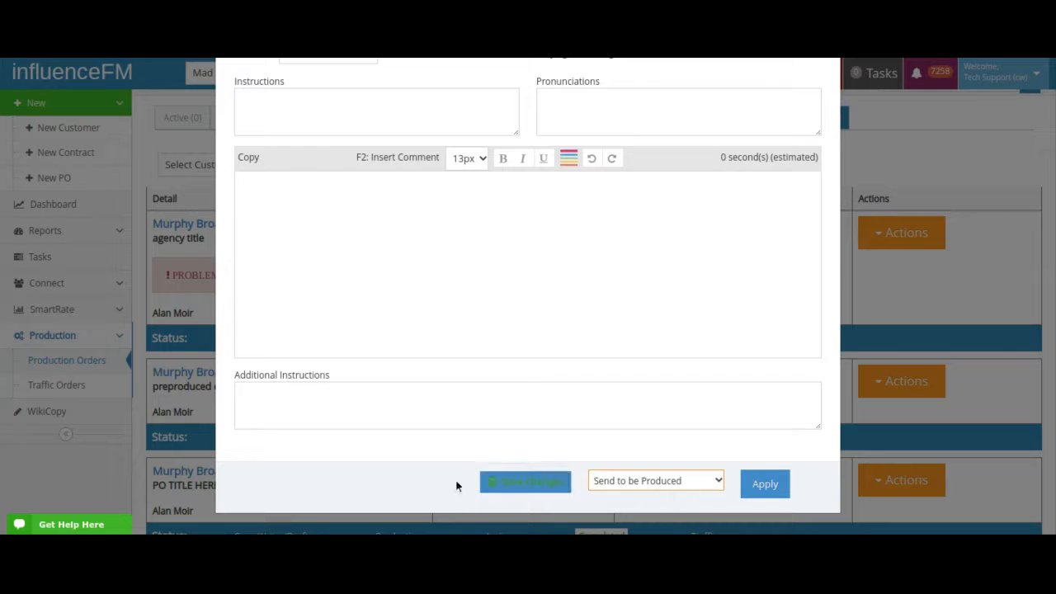
pyautogui.click(766, 485)
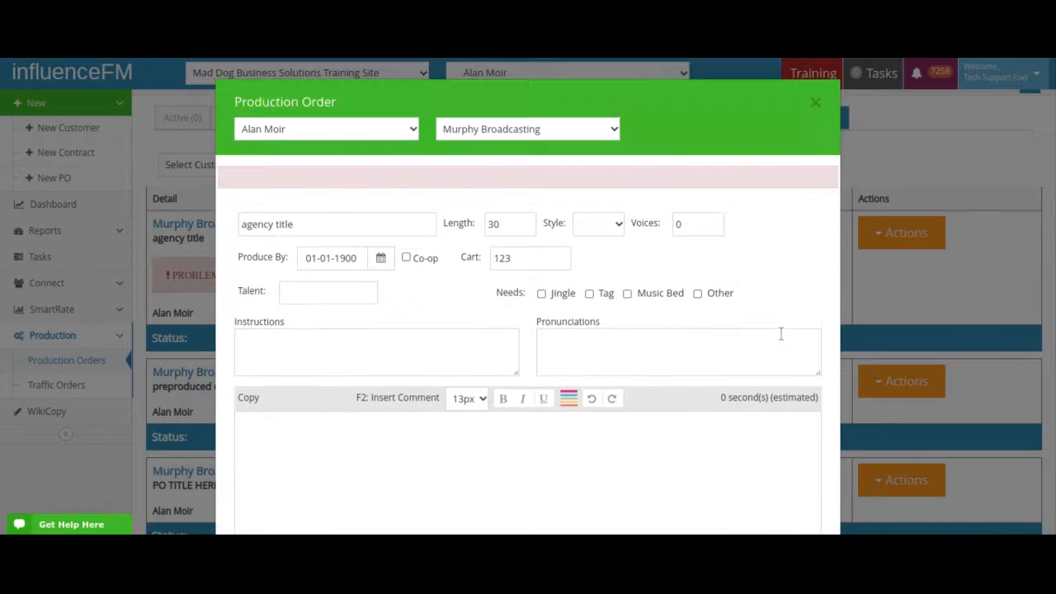
pyautogui.click(815, 103)
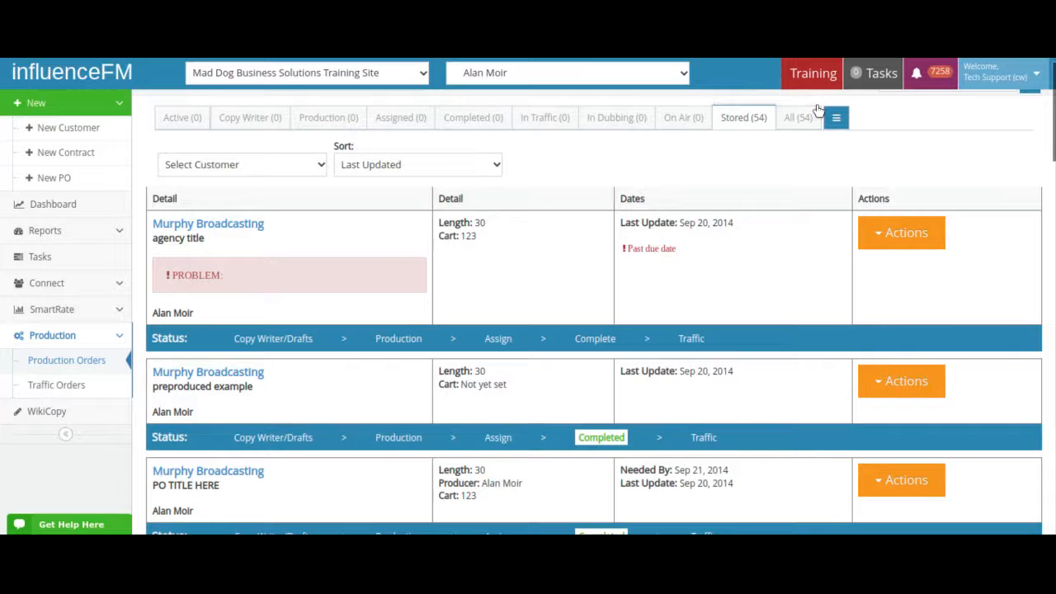
# Open the agency title order from its Production status, try the Assign to Producer/Talent action with its list of people, and close the order
pyautogui.click(397, 339)
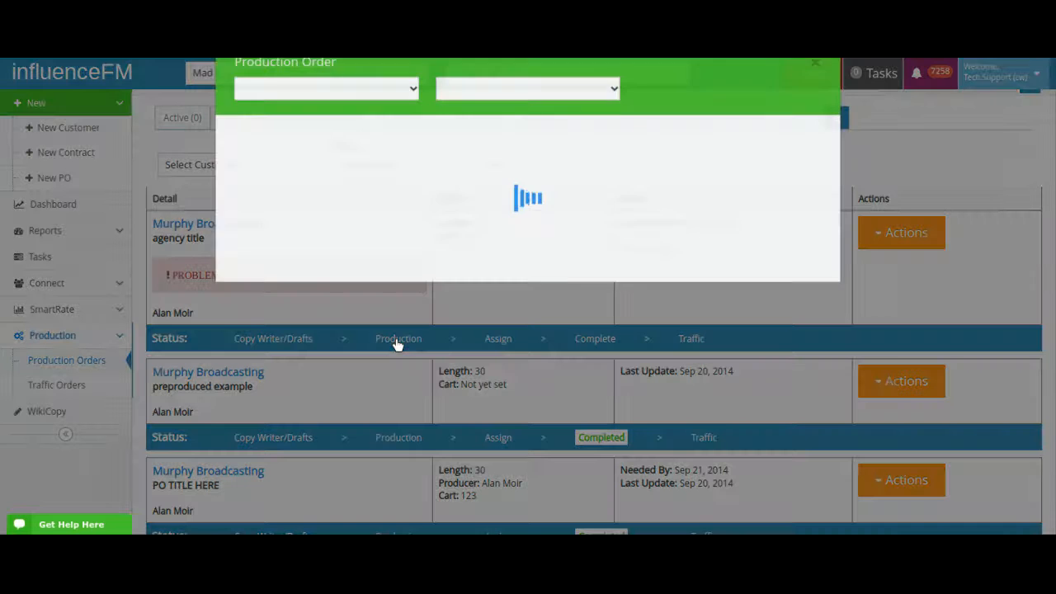
pyautogui.scroll(-1, 607, 168)
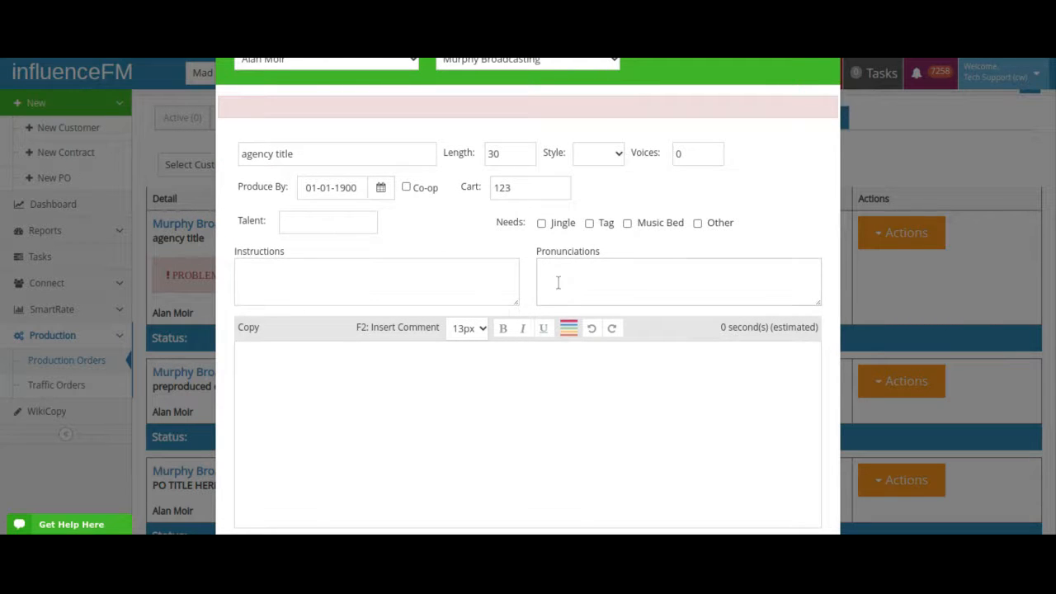
pyautogui.scroll(-1, 633, 259)
pyautogui.scroll(-2, 633, 259)
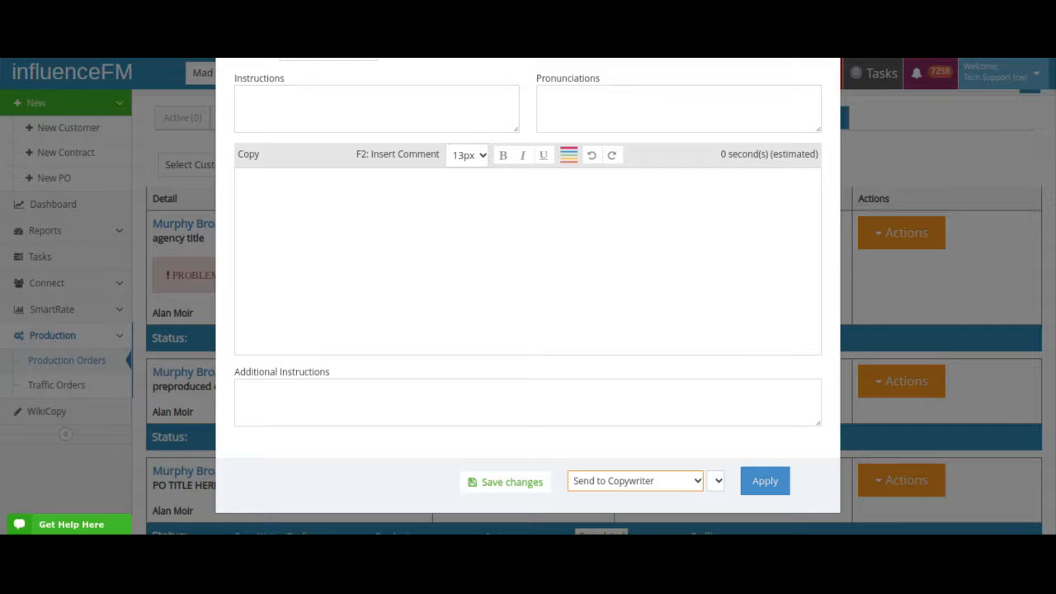
pyautogui.click(633, 498)
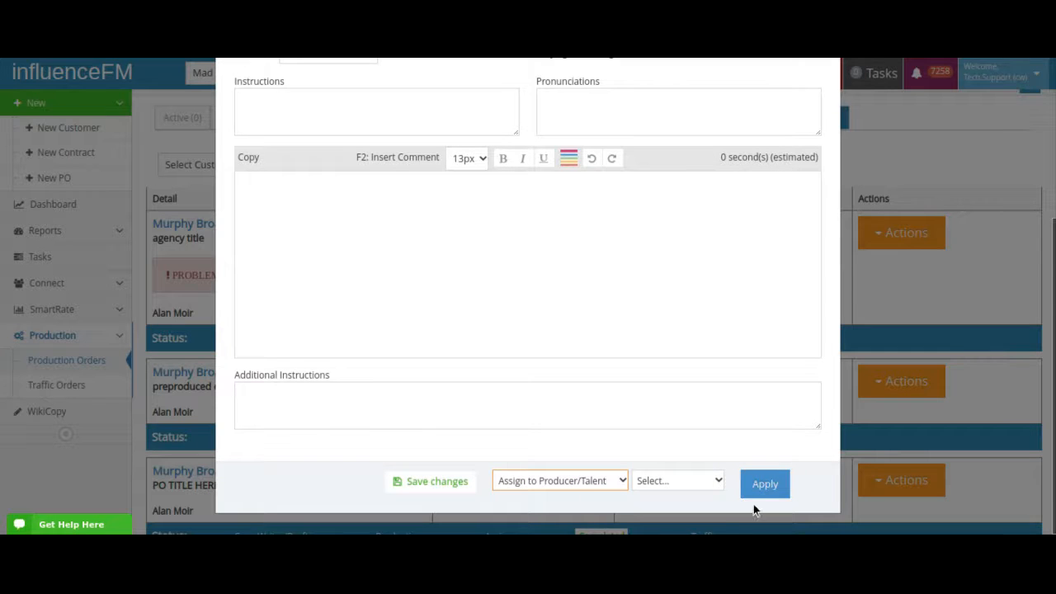
pyautogui.click(718, 481)
pyautogui.click(693, 292)
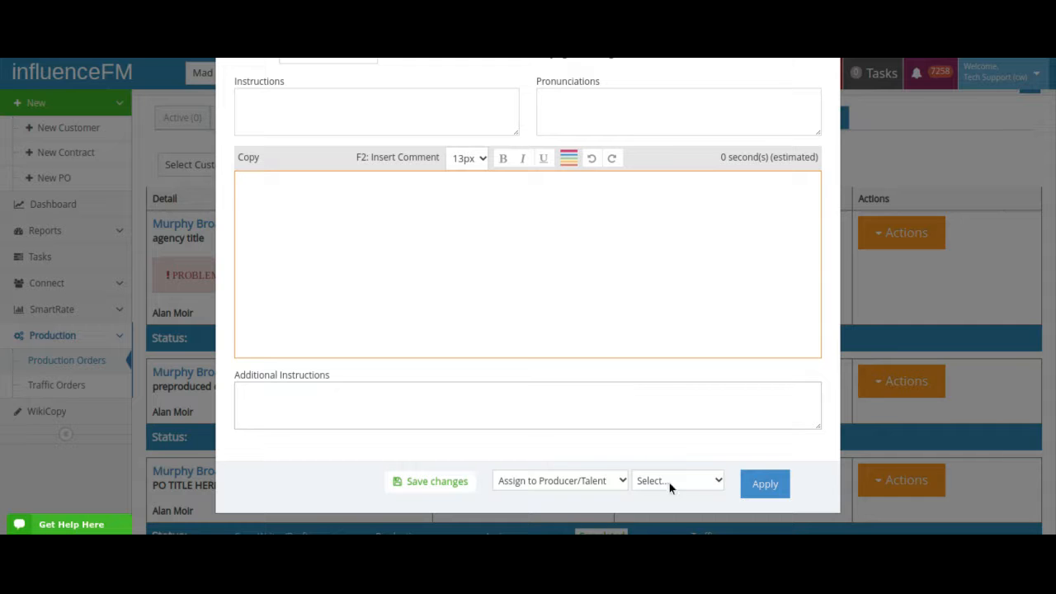
pyautogui.click(759, 486)
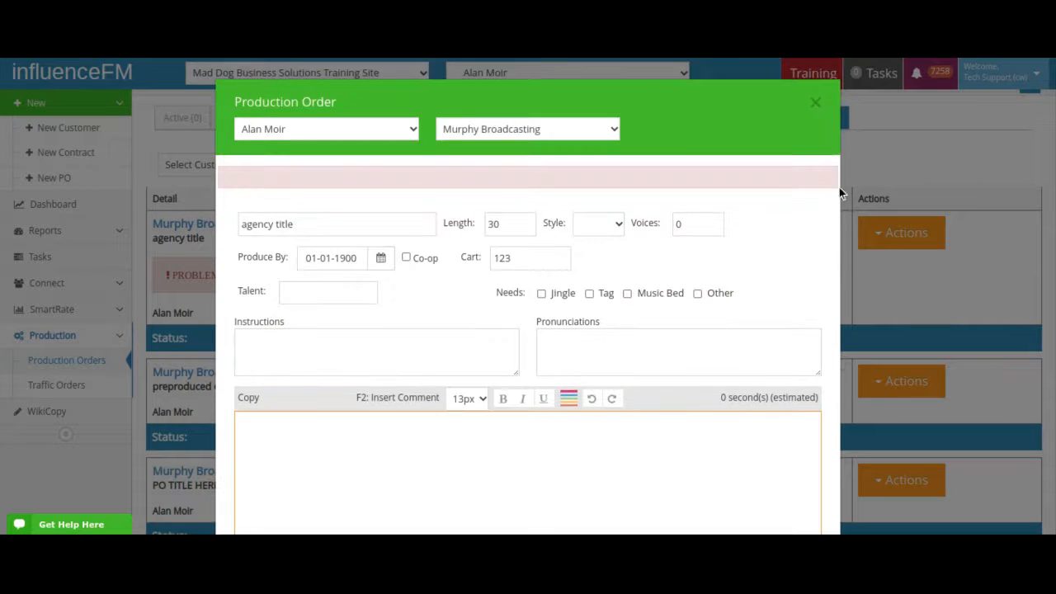
pyautogui.click(815, 102)
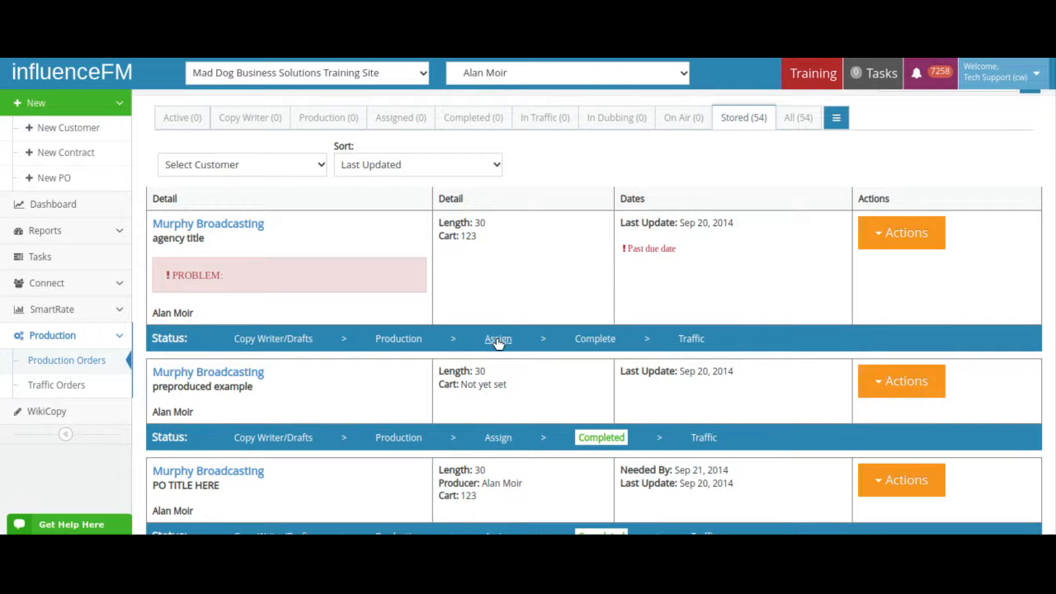
# Open the agency title order from its Assign status, check the available routing actions, and close the order
pyautogui.click(497, 340)
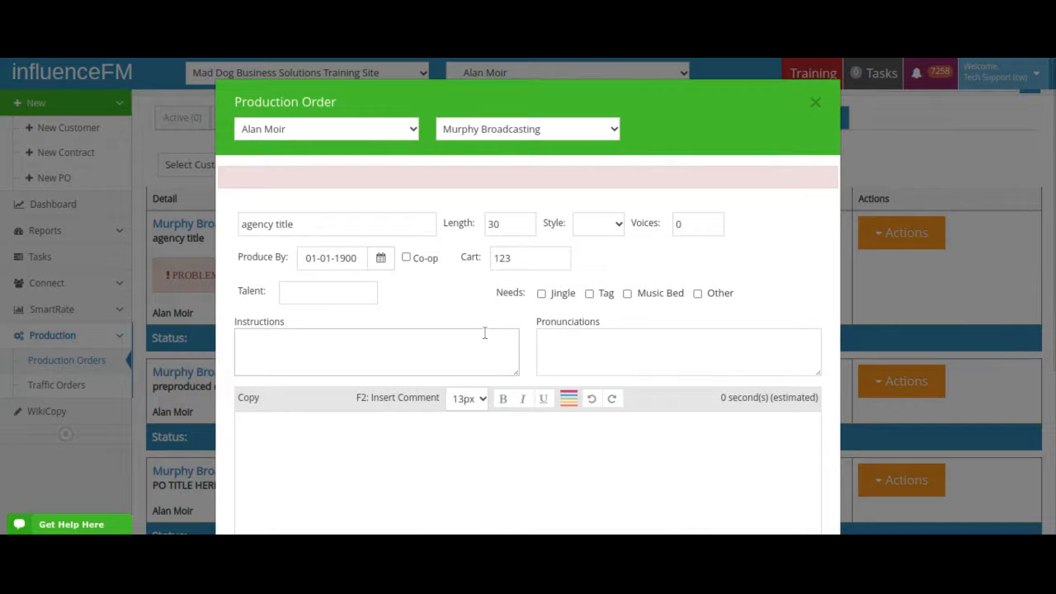
pyautogui.scroll(-3, 566, 330)
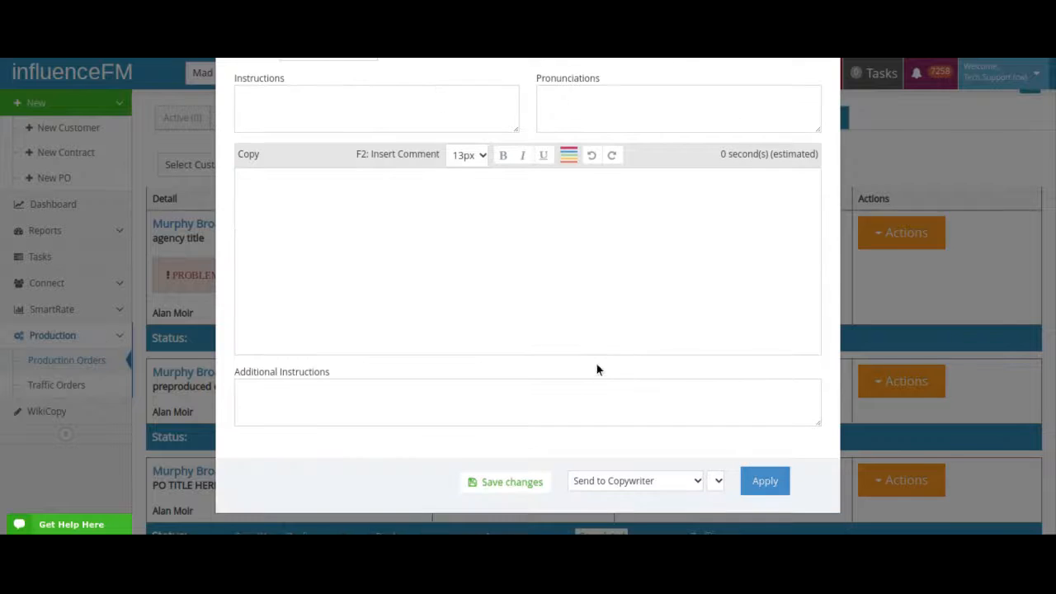
pyautogui.click(699, 481)
pyautogui.click(759, 273)
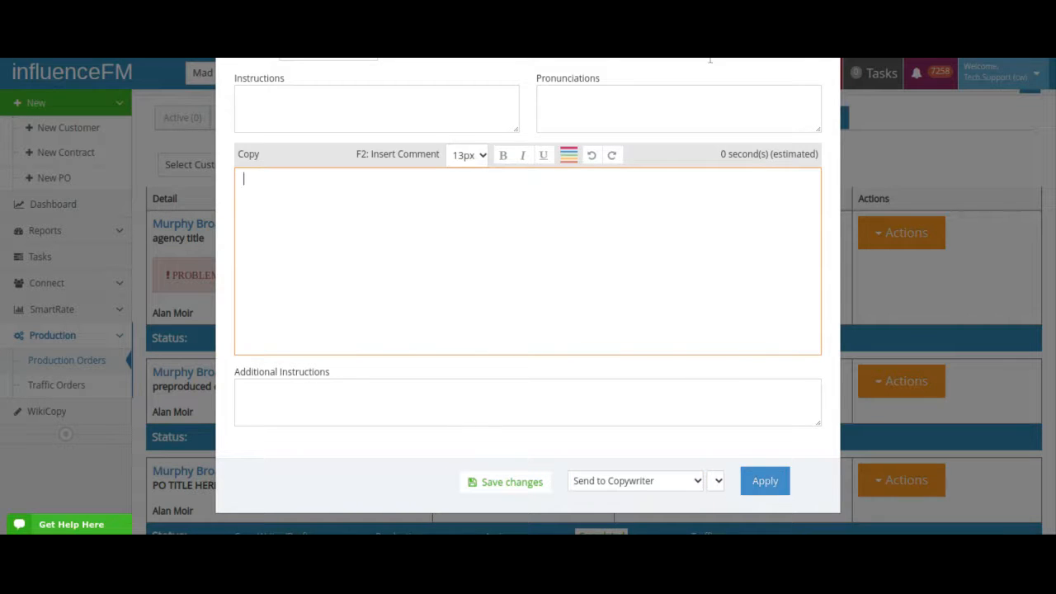
pyautogui.scroll(5, 747, 206)
pyautogui.click(811, 105)
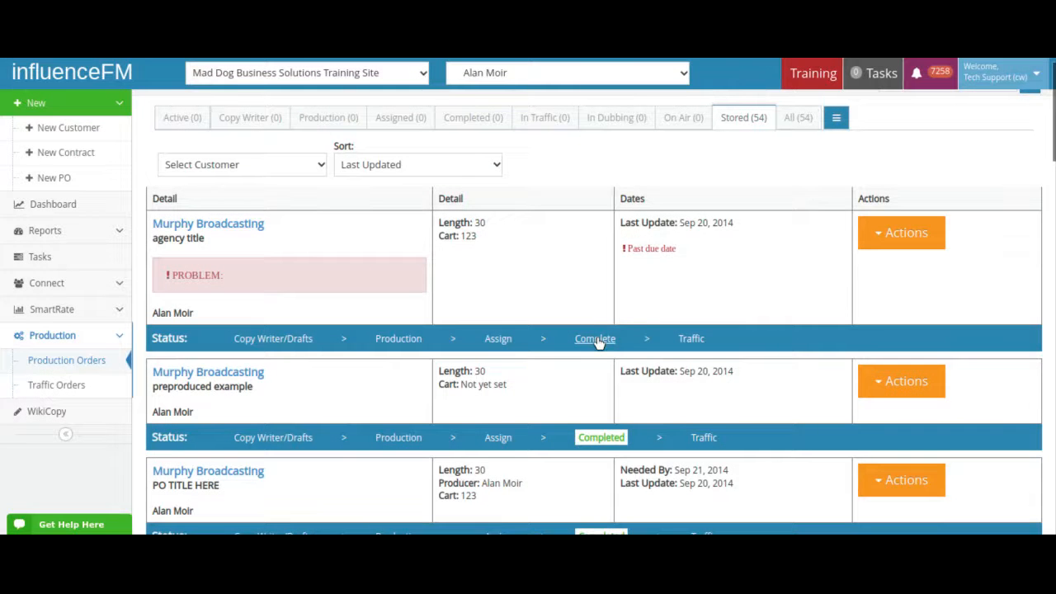
# Open the agency title order from its Complete status, look over the routing actions offered, and close the order
pyautogui.click(595, 339)
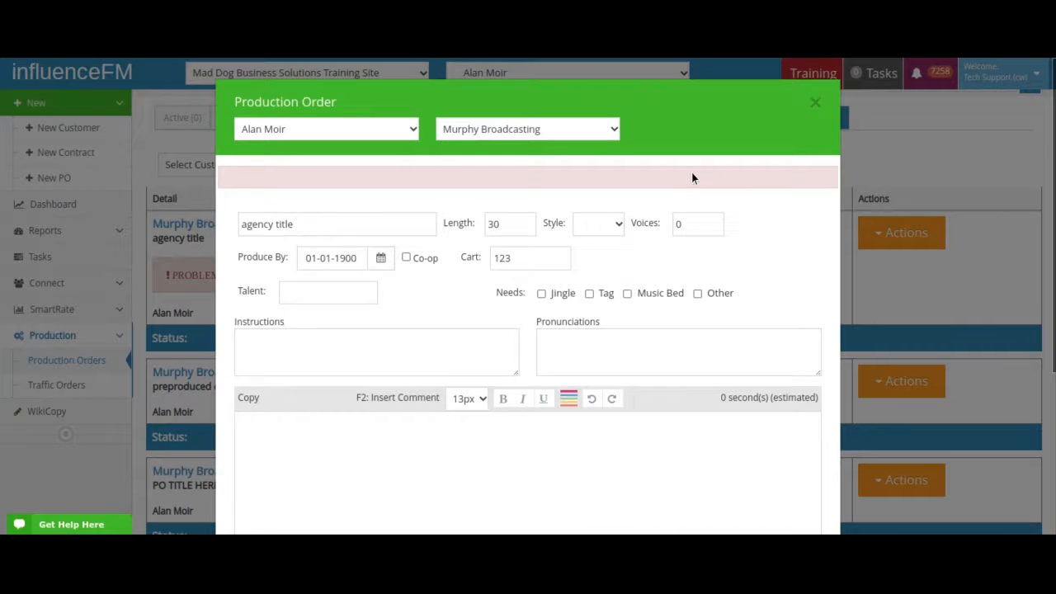
pyautogui.scroll(-2, 632, 420)
pyautogui.scroll(-4, 632, 421)
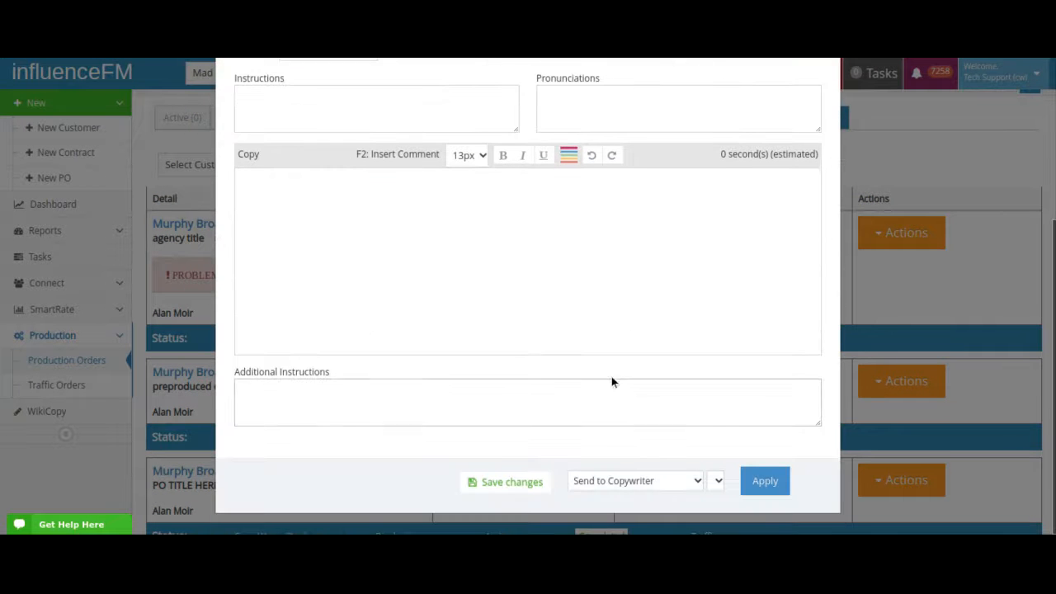
pyautogui.click(695, 481)
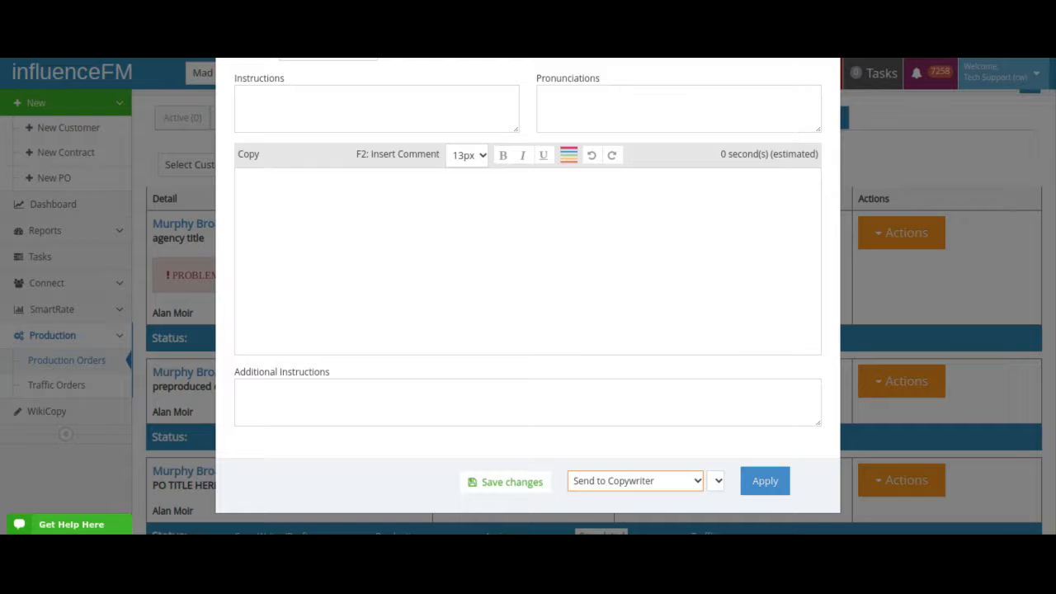
pyautogui.scroll(5, 817, 224)
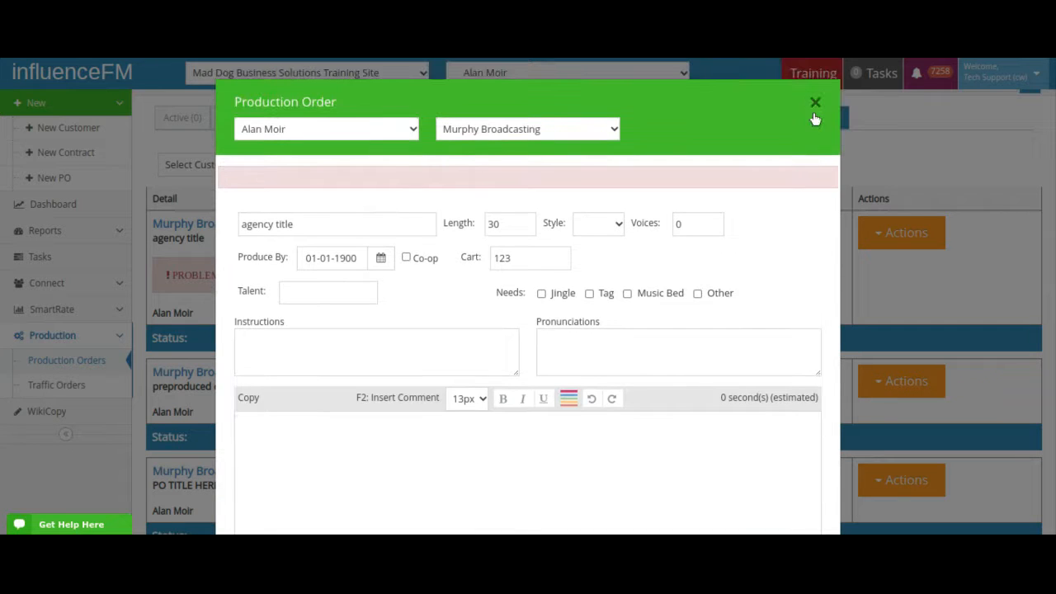
pyautogui.click(817, 103)
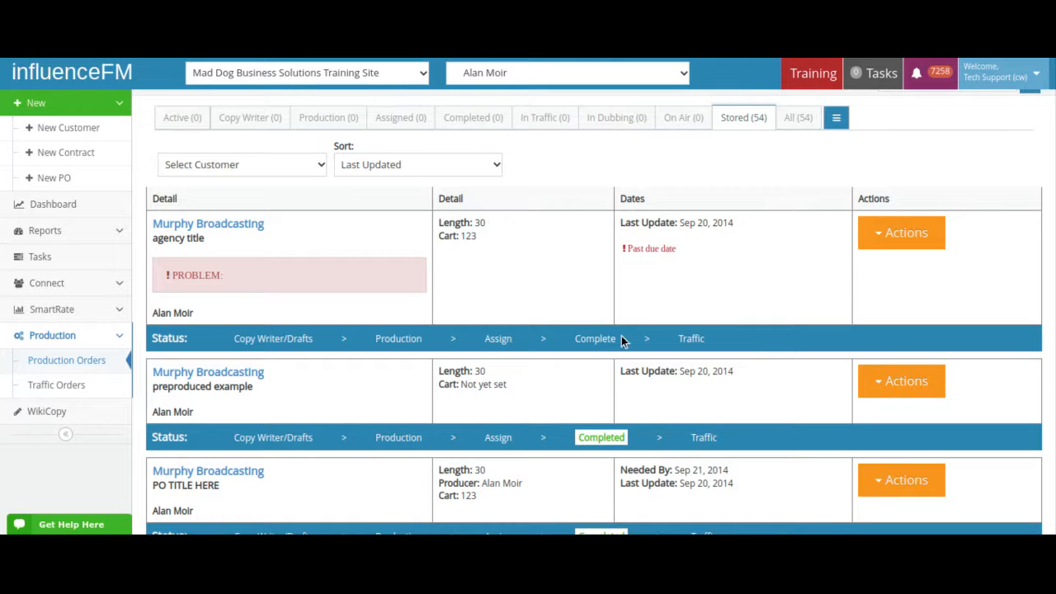
# Open the agency title order's traffic order and examine its rotation percent, station choices and daypart options
pyautogui.click(691, 339)
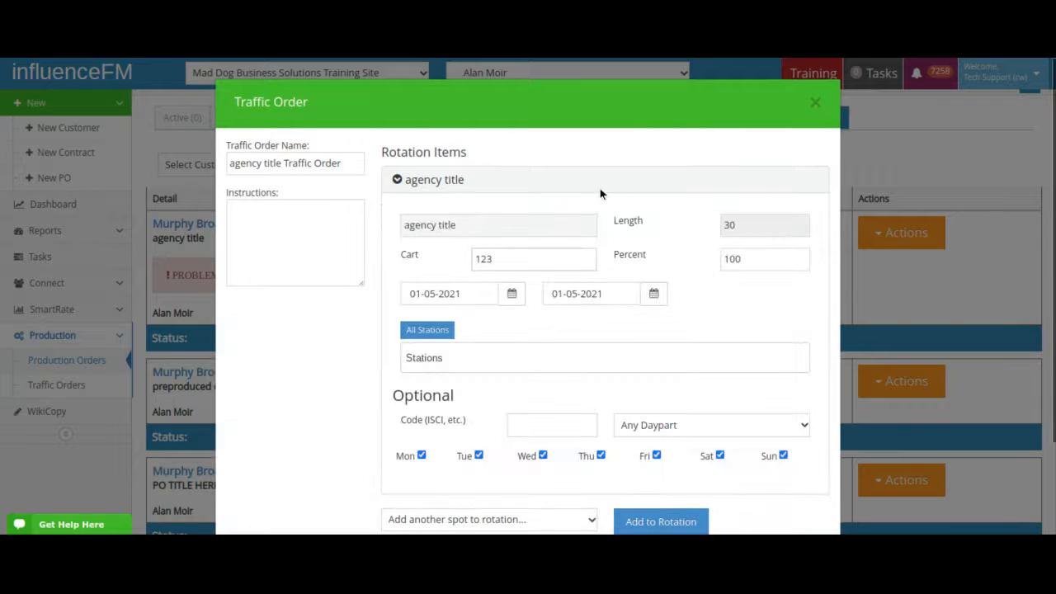
pyautogui.scroll(-1, 606, 186)
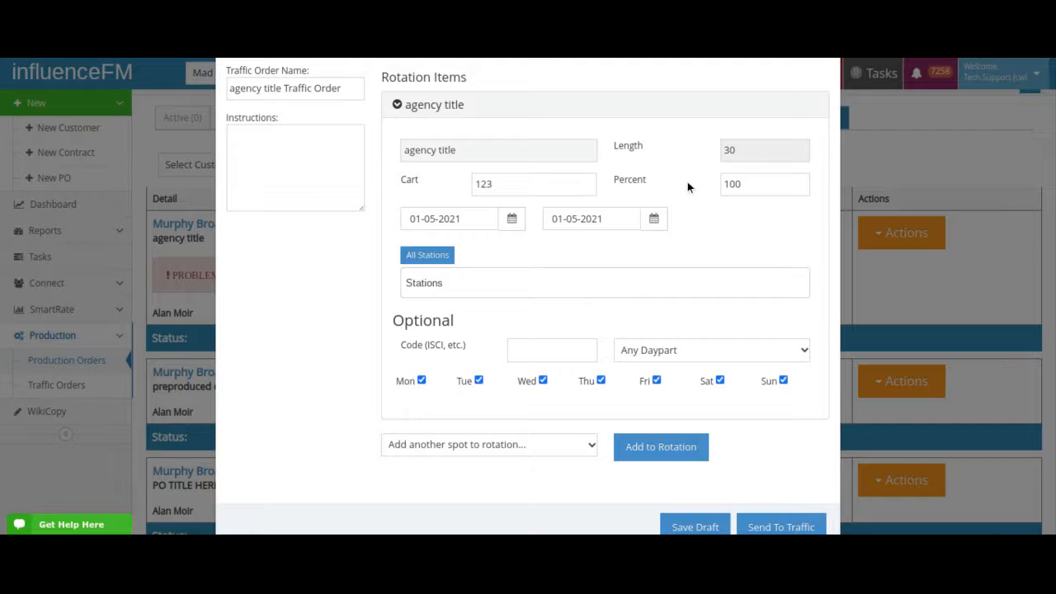
pyautogui.scroll(1, 688, 184)
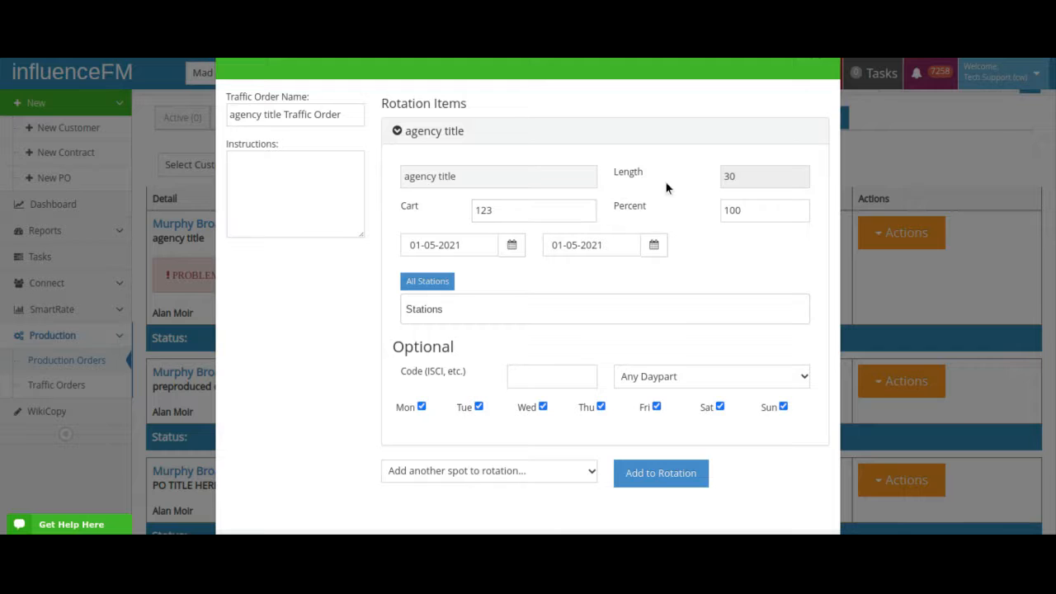
pyautogui.click(739, 214)
pyautogui.click(438, 312)
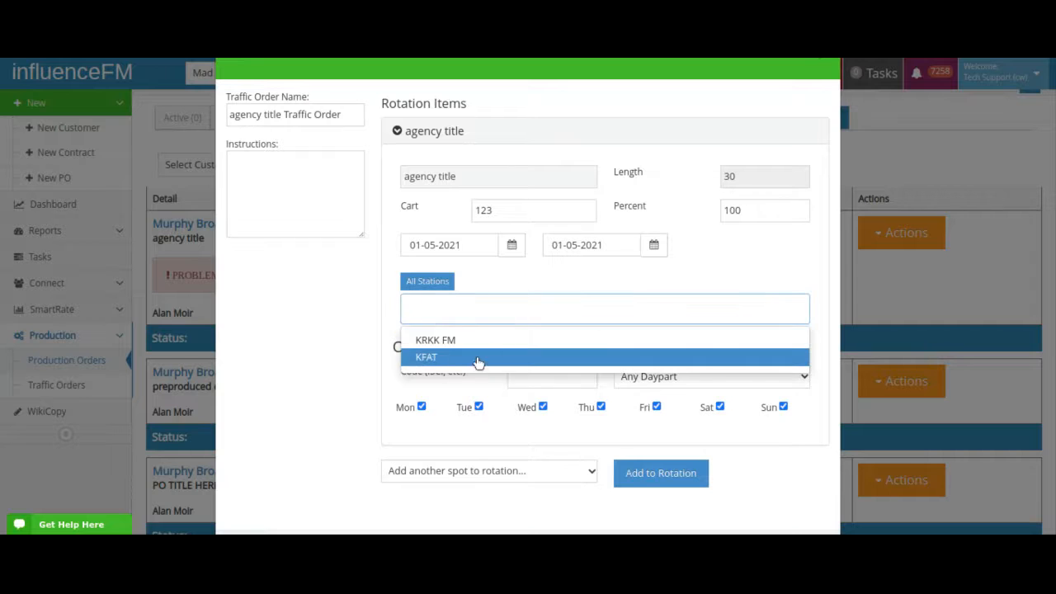
pyautogui.click(511, 276)
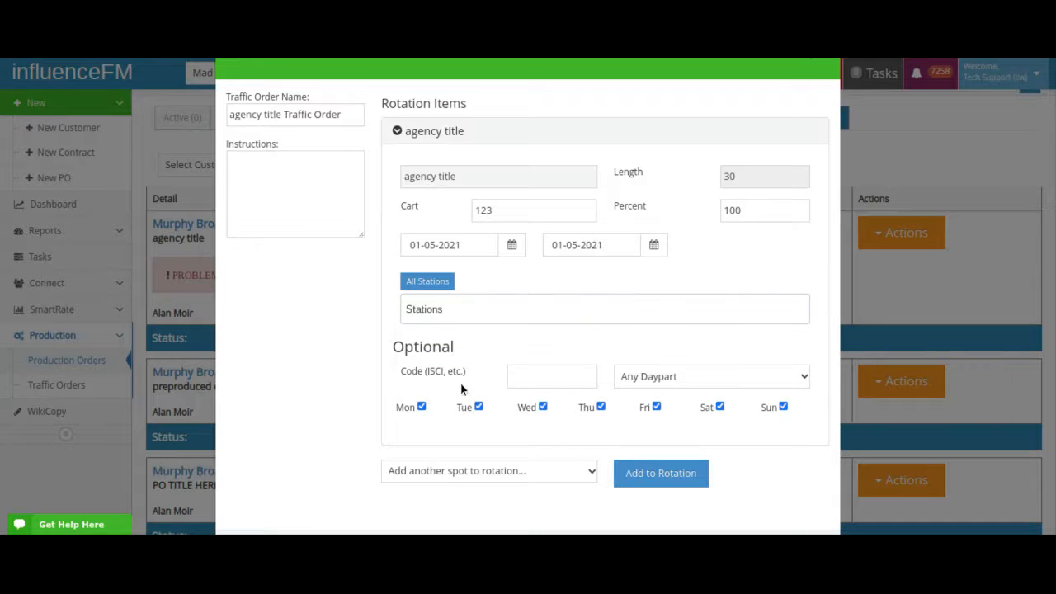
pyautogui.click(718, 373)
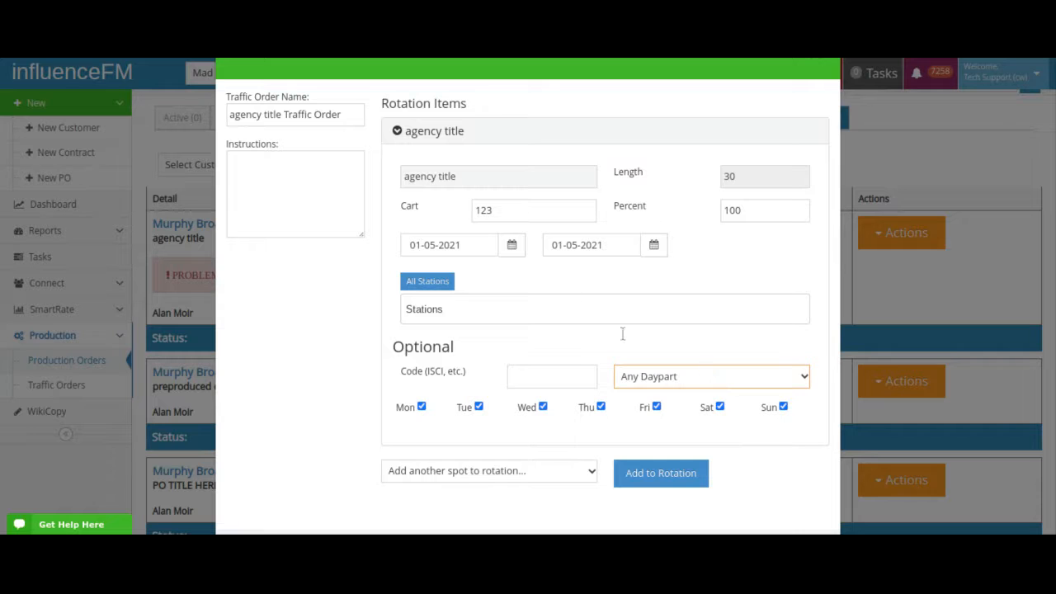
pyautogui.click(548, 343)
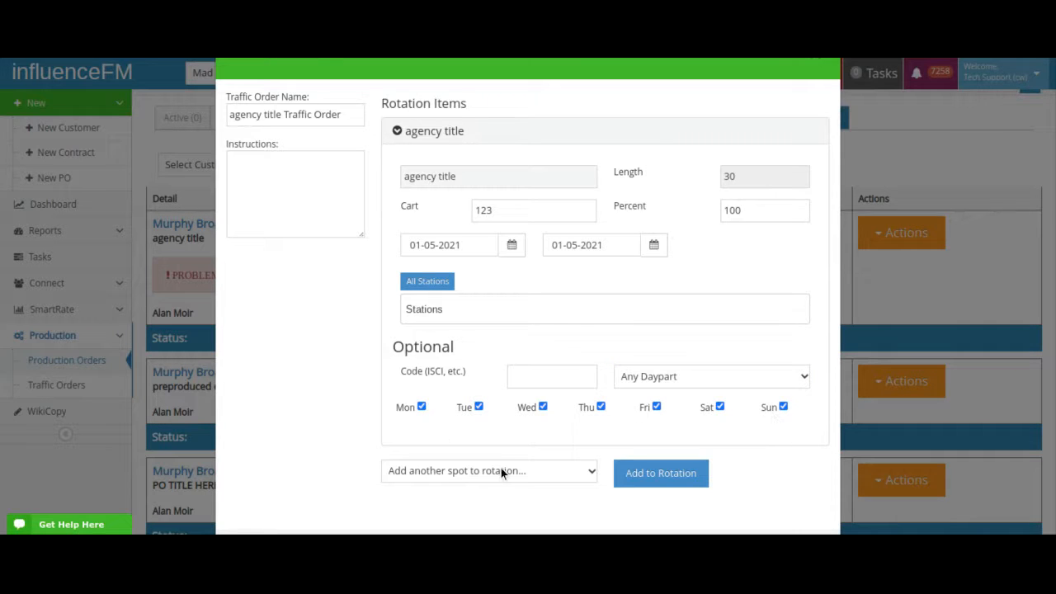
# Examine the traffic order's choices for adding another spot to the rotation and for submitting it, and close the traffic order
pyautogui.click(588, 475)
pyautogui.click(756, 261)
pyautogui.scroll(-2, 742, 355)
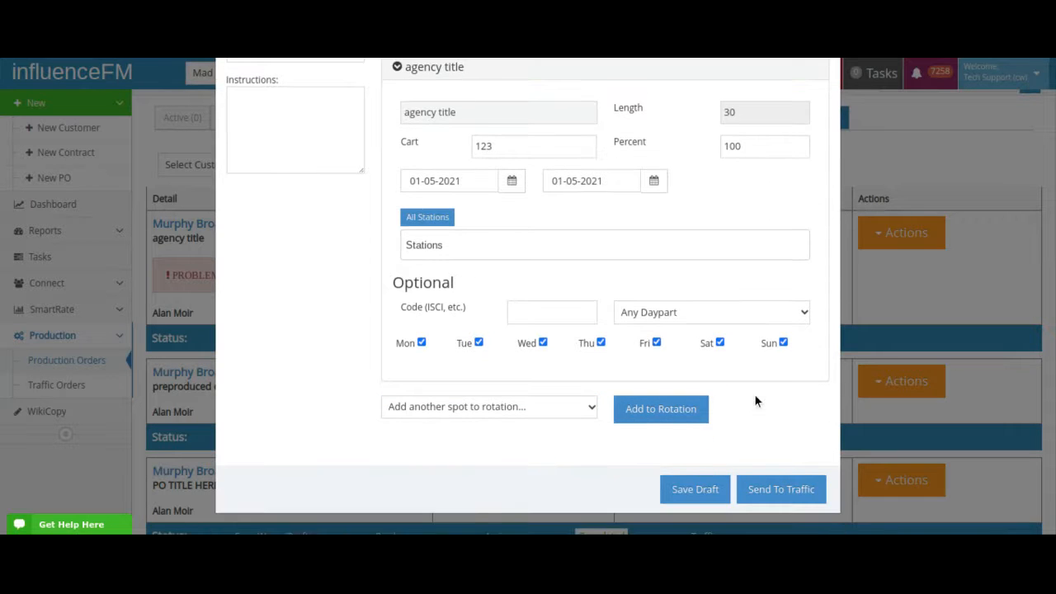
pyautogui.click(670, 419)
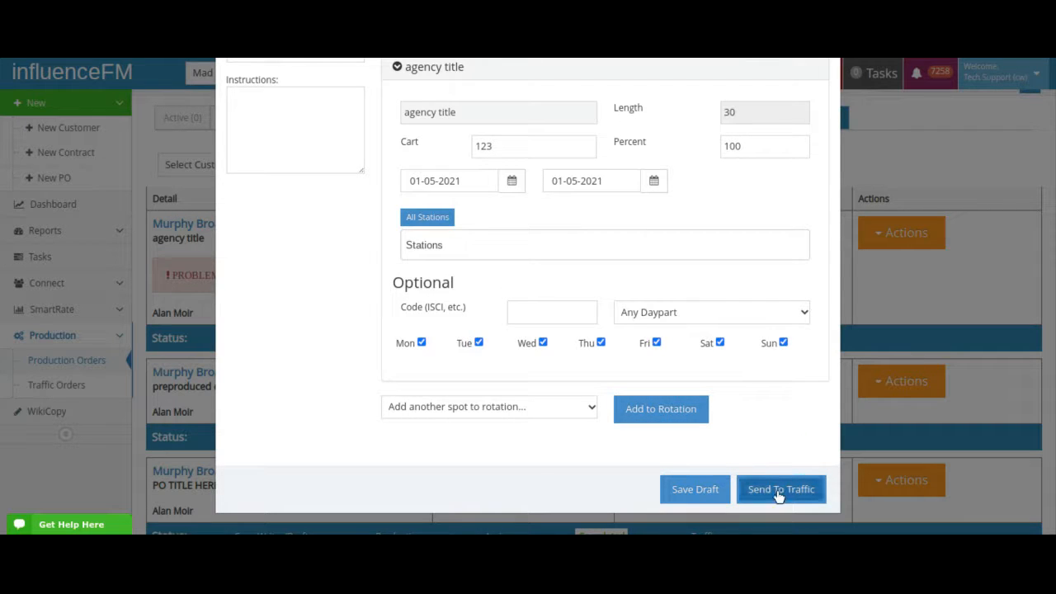
pyautogui.scroll(2, 762, 258)
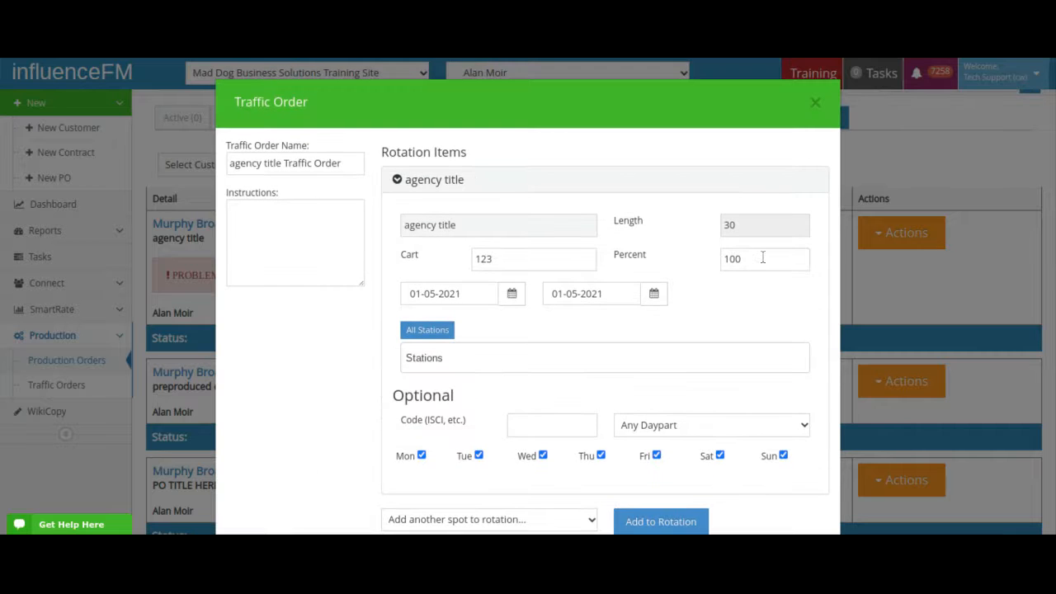
pyautogui.click(816, 103)
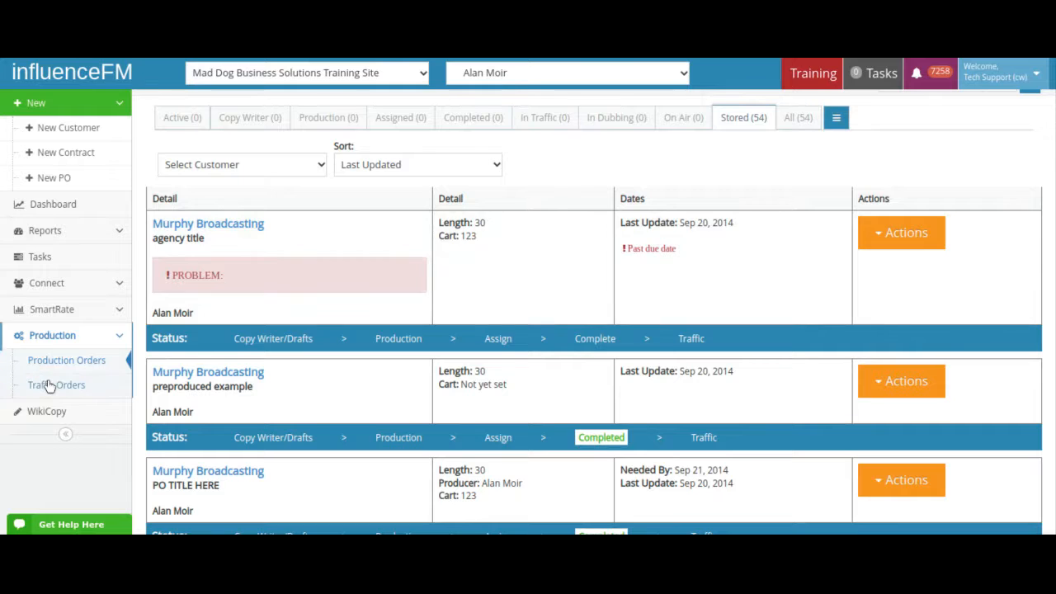
# Go to the traffic orders and review the actions available for the preproduced example order awaiting traffic
pyautogui.click(49, 386)
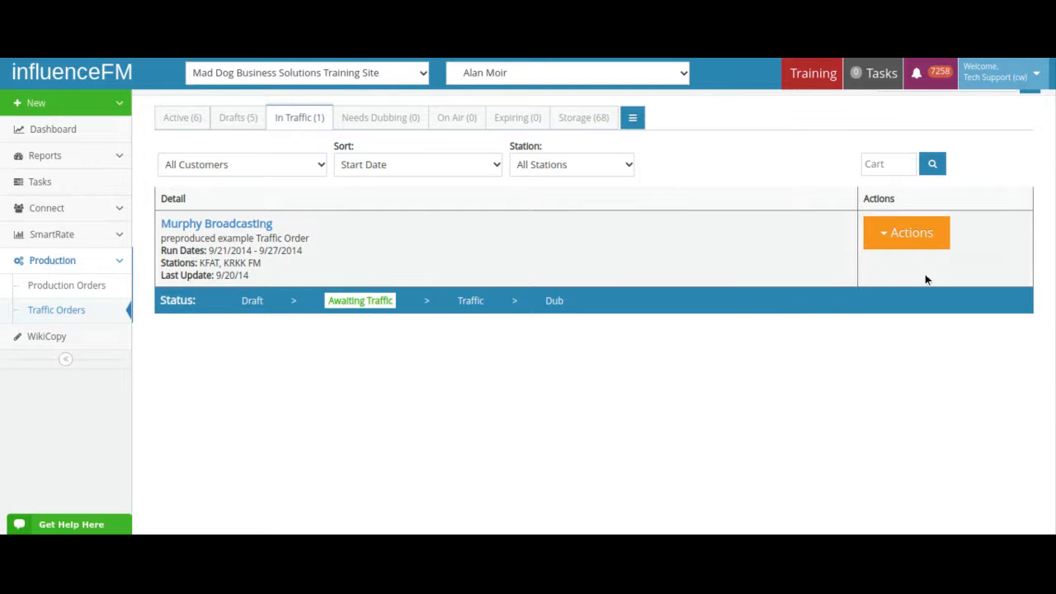
pyautogui.click(913, 232)
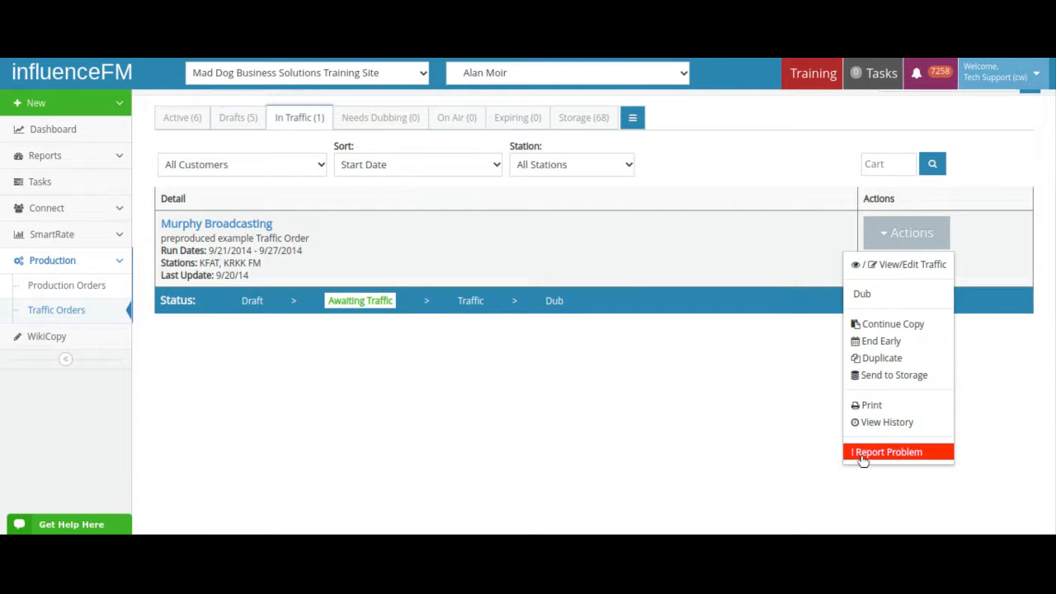
pyautogui.click(768, 434)
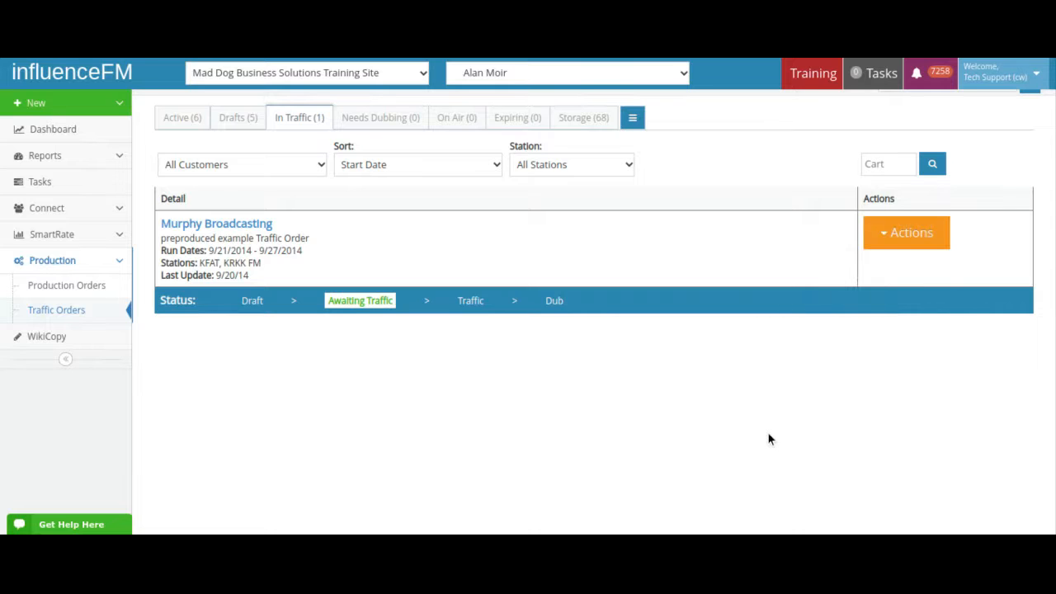
# Return to the production orders and review the actions available for the agency title order
pyautogui.click(89, 289)
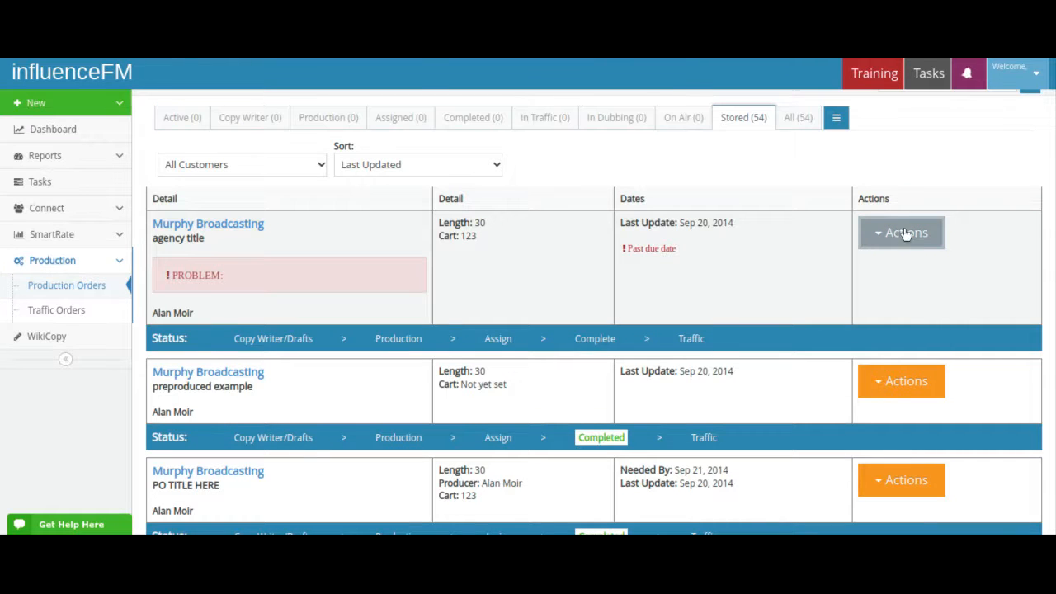
pyautogui.click(905, 233)
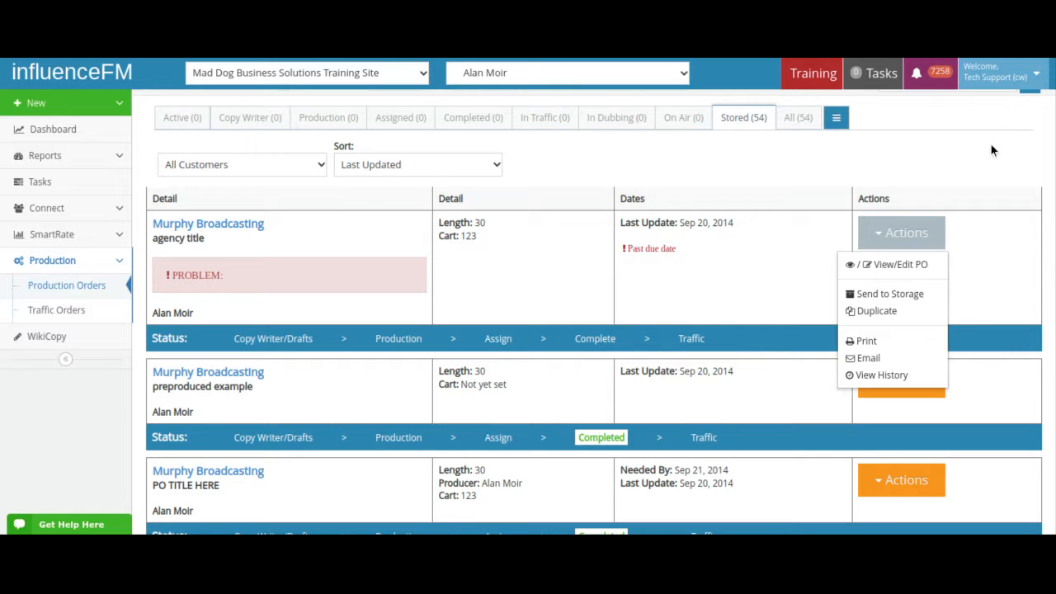
pyautogui.click(970, 135)
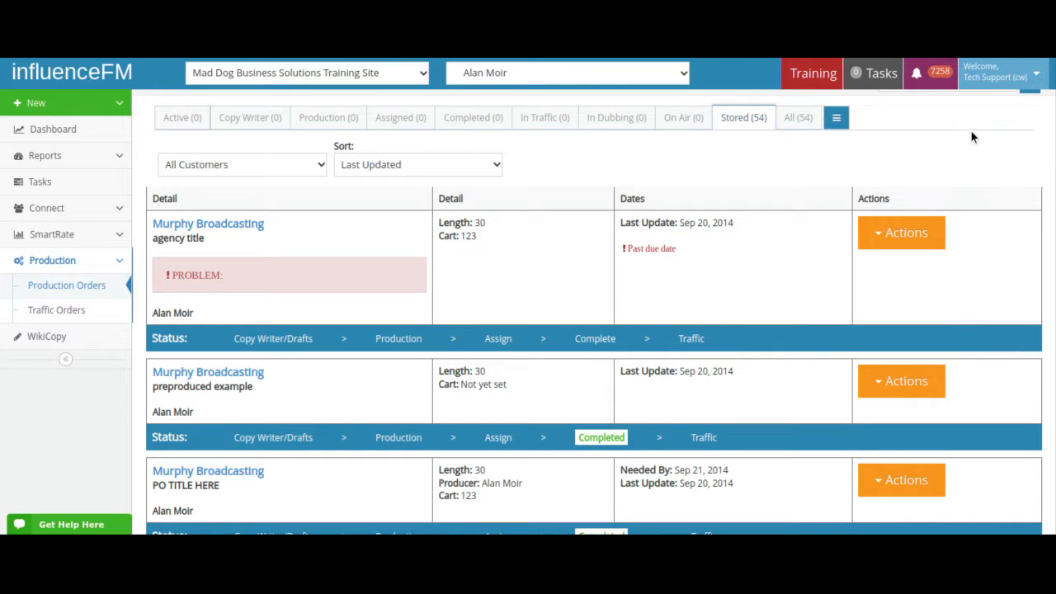